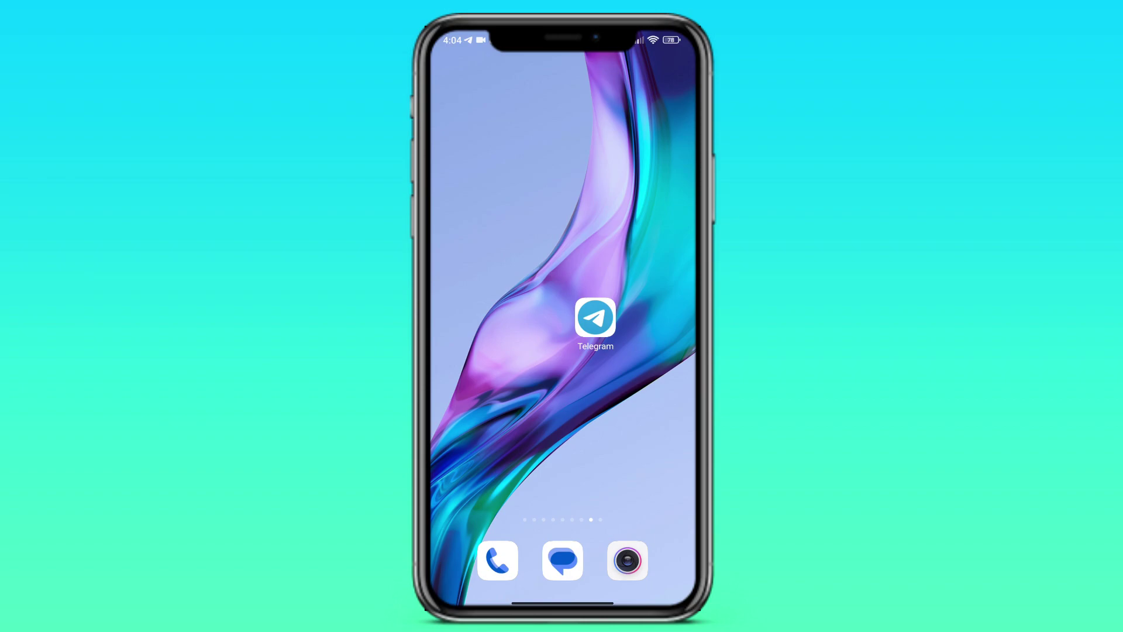
# Launch Telegram and go to Settings, then Privacy and Security.
pyautogui.click(600, 330)
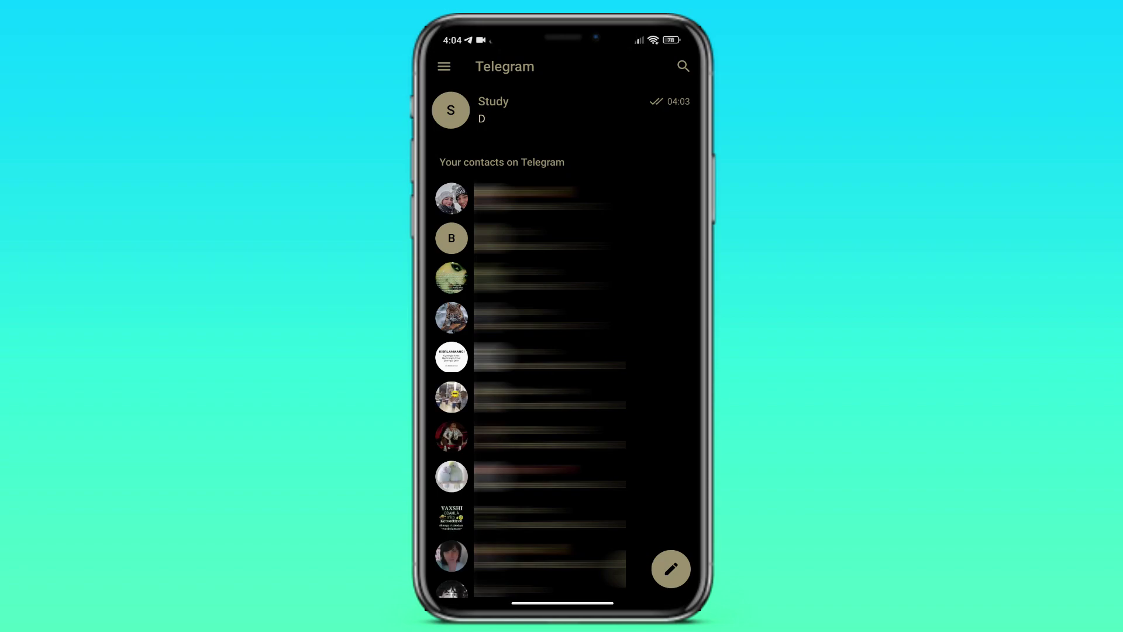
pyautogui.click(444, 66)
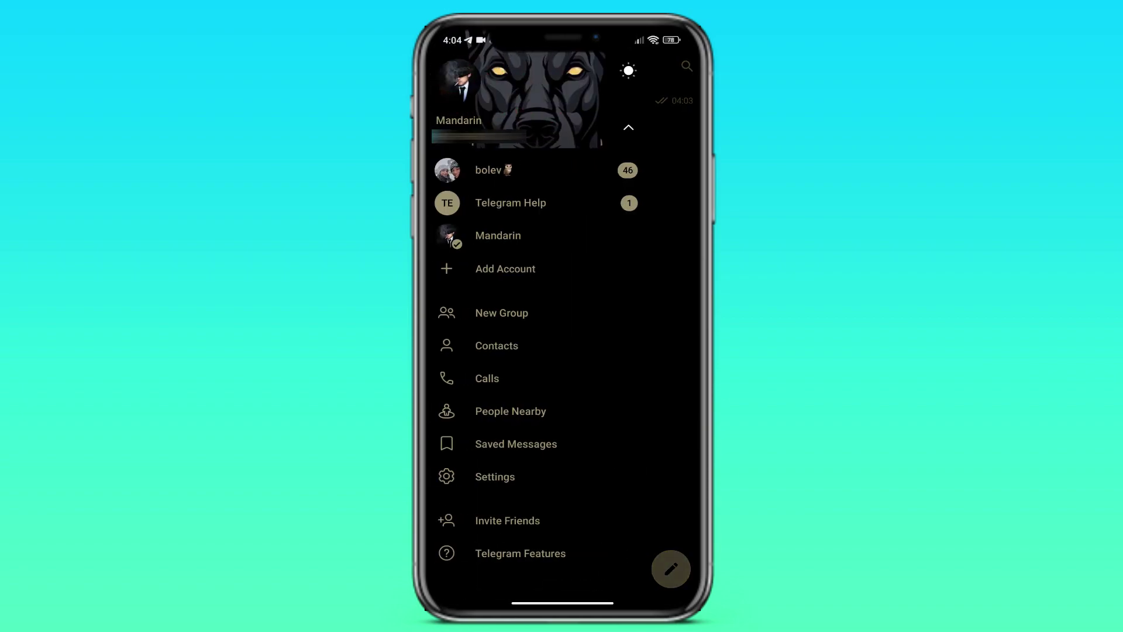
pyautogui.click(495, 476)
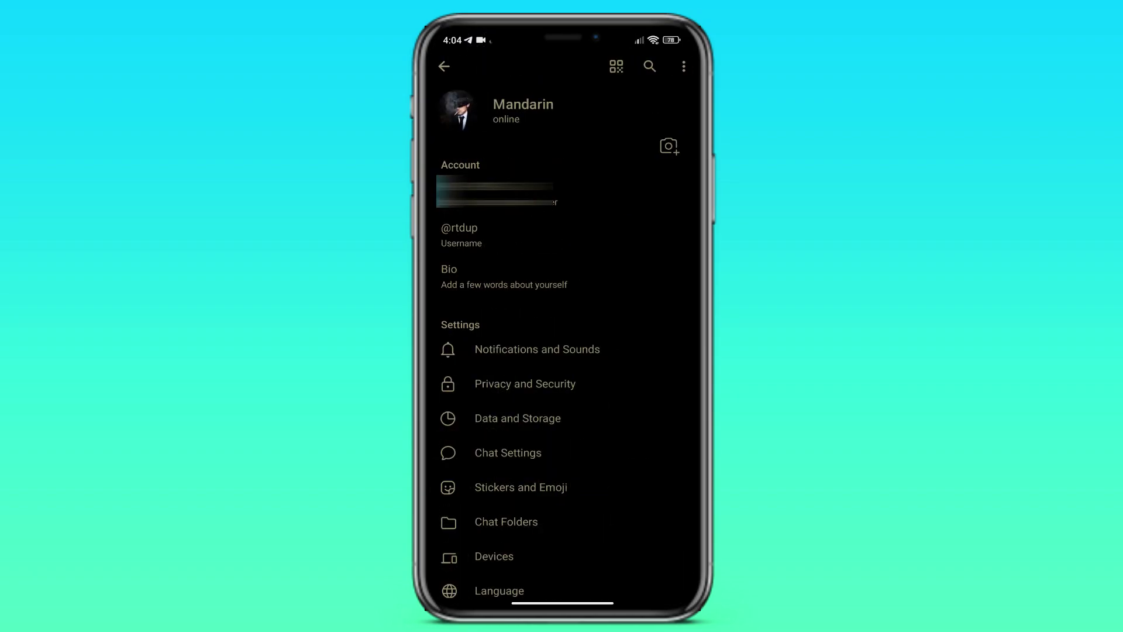
pyautogui.click(571, 383)
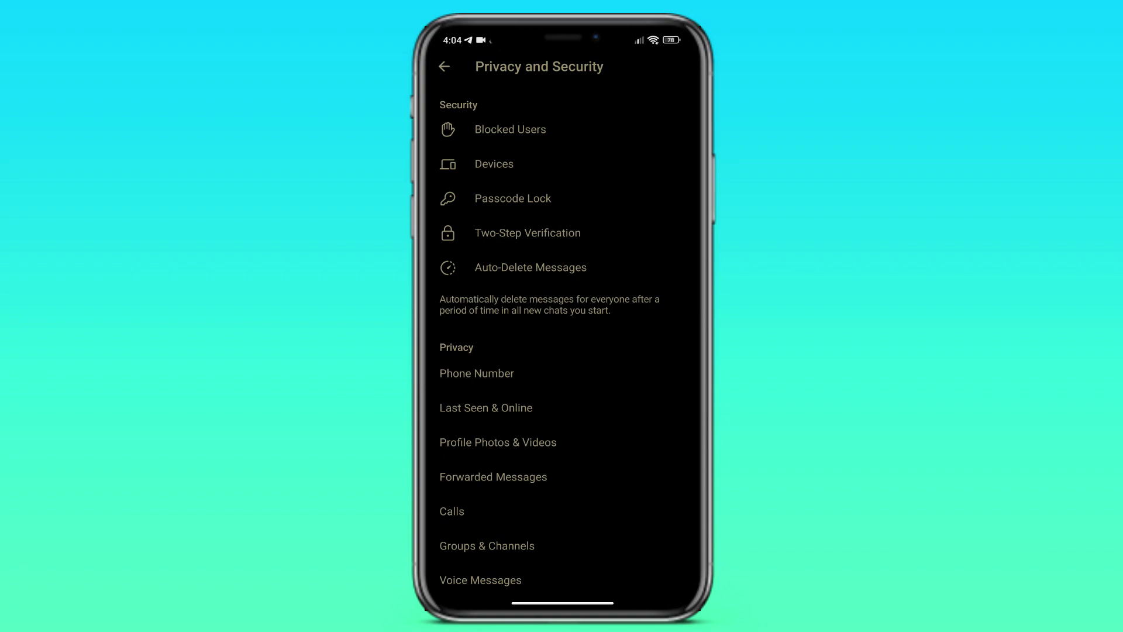
pyautogui.scroll(-2, 563, 407)
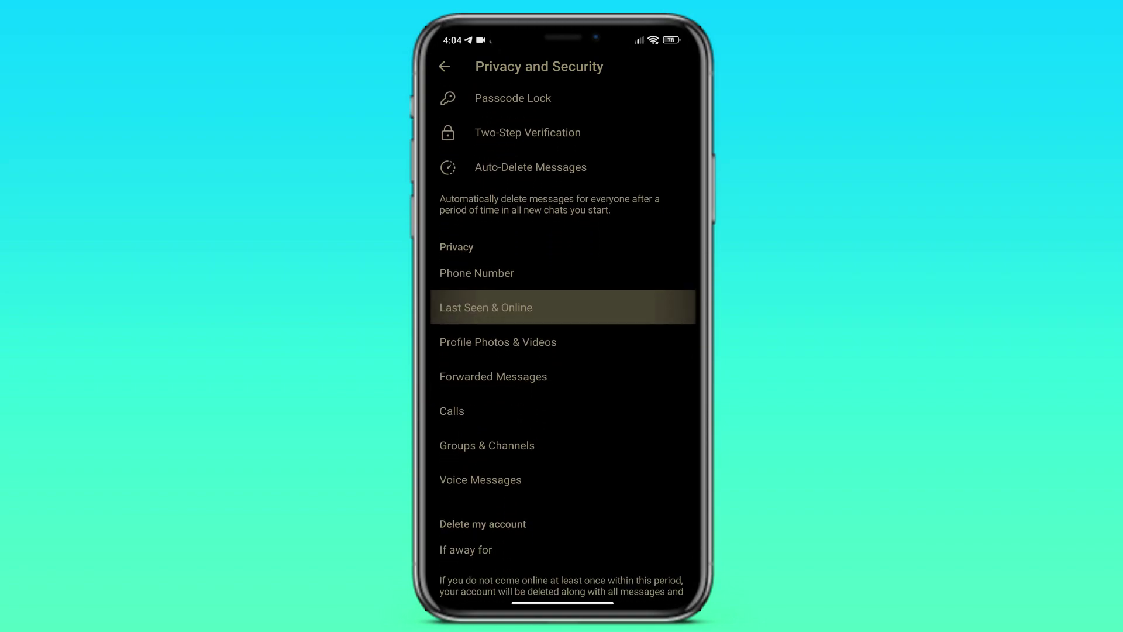
# Set Last Seen & Online visibility to Nobody.
pyautogui.click(510, 301)
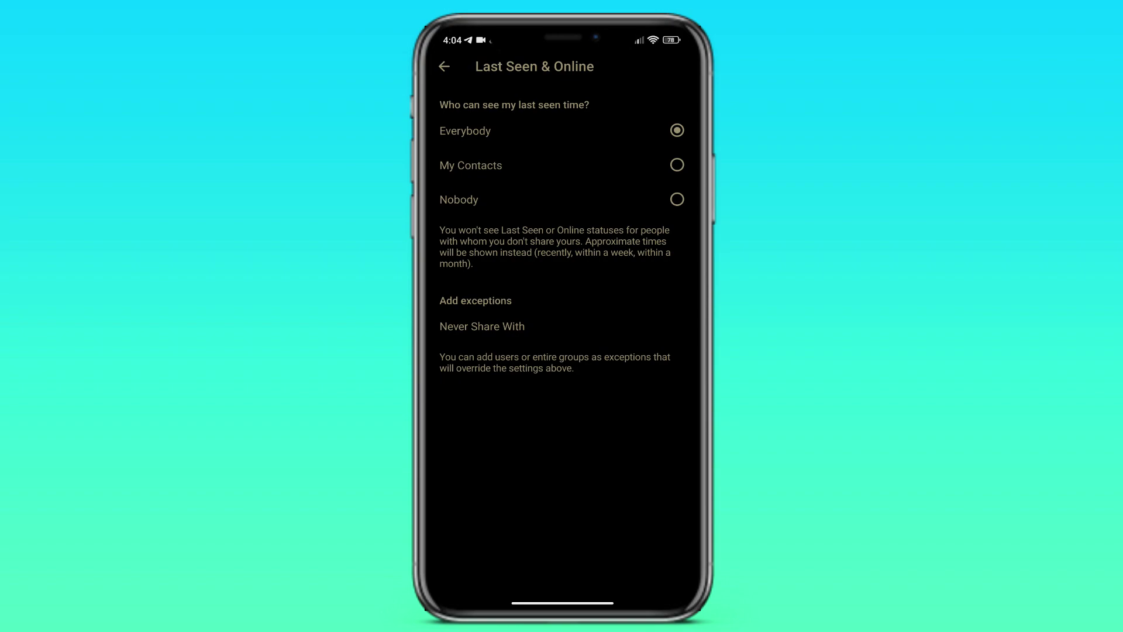
pyautogui.click(677, 165)
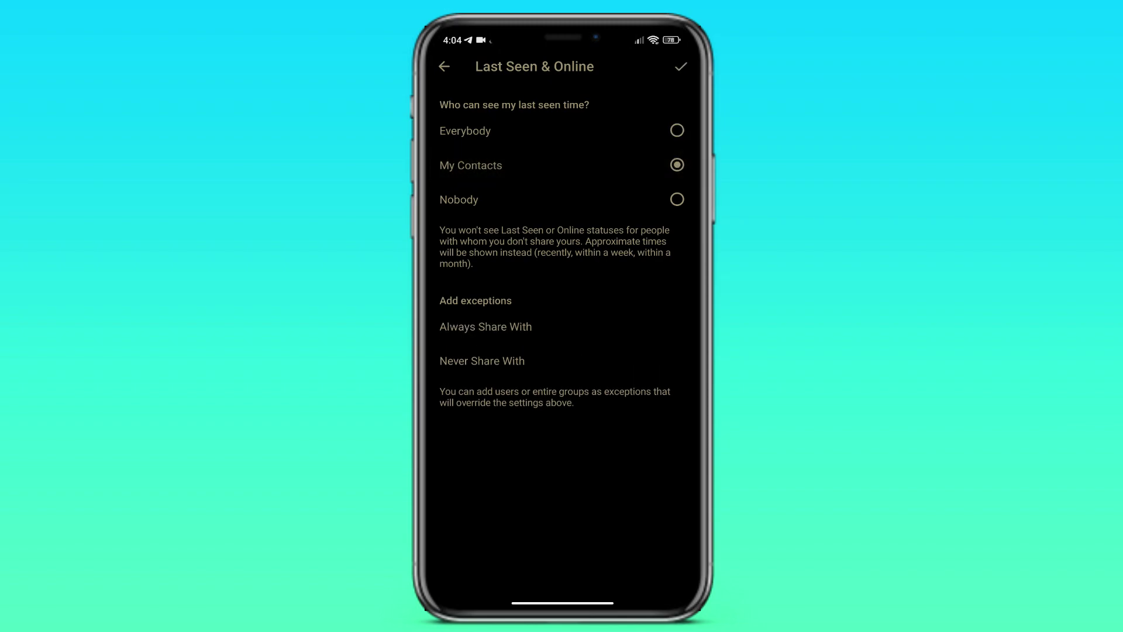
pyautogui.click(677, 199)
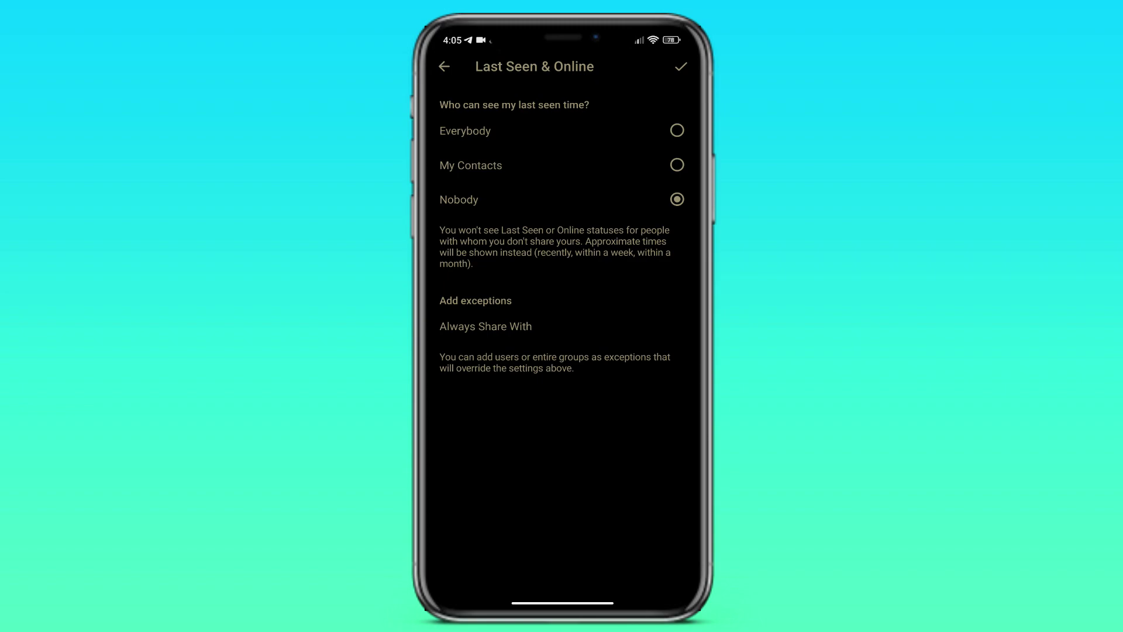
# Add one contact to the Always Share With exceptions.
pyautogui.click(485, 326)
pyautogui.click(605, 327)
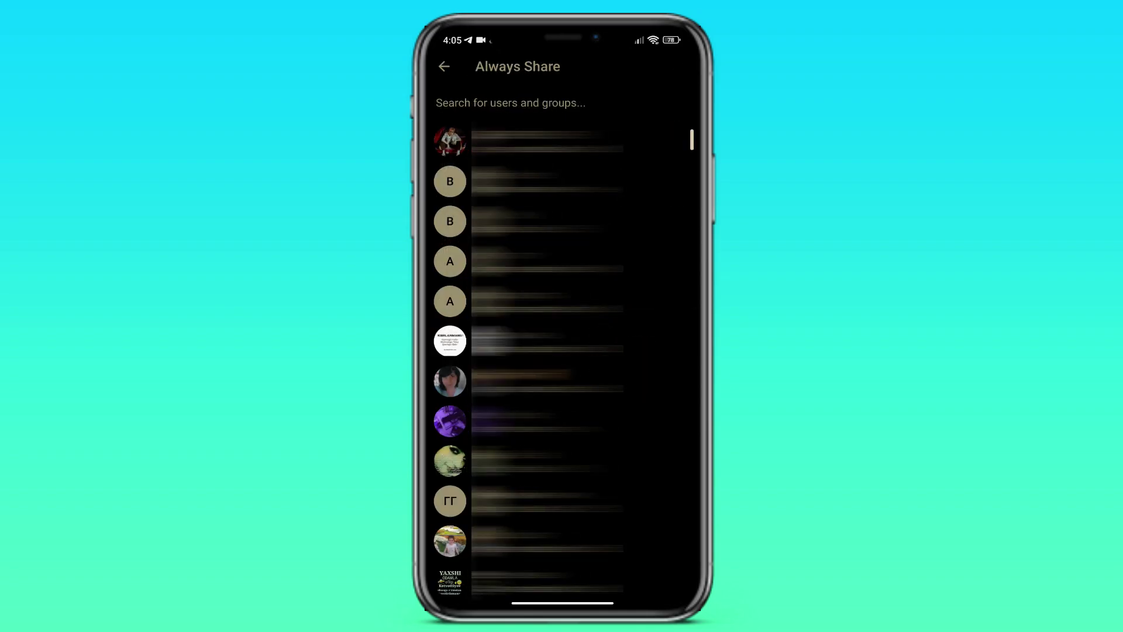
pyautogui.click(527, 181)
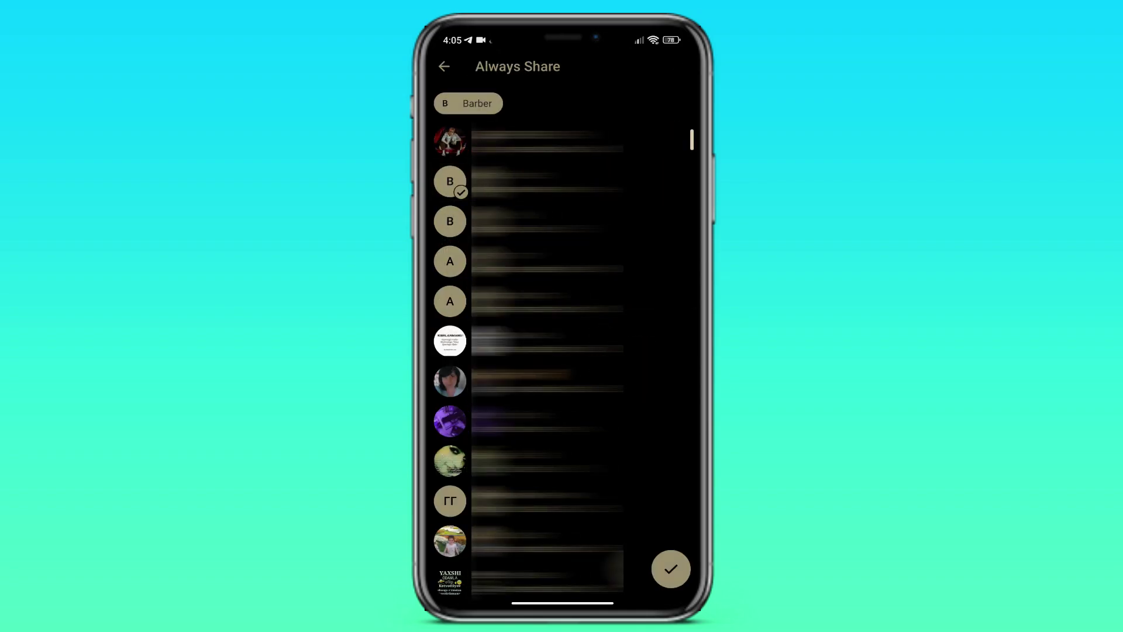
pyautogui.click(527, 221)
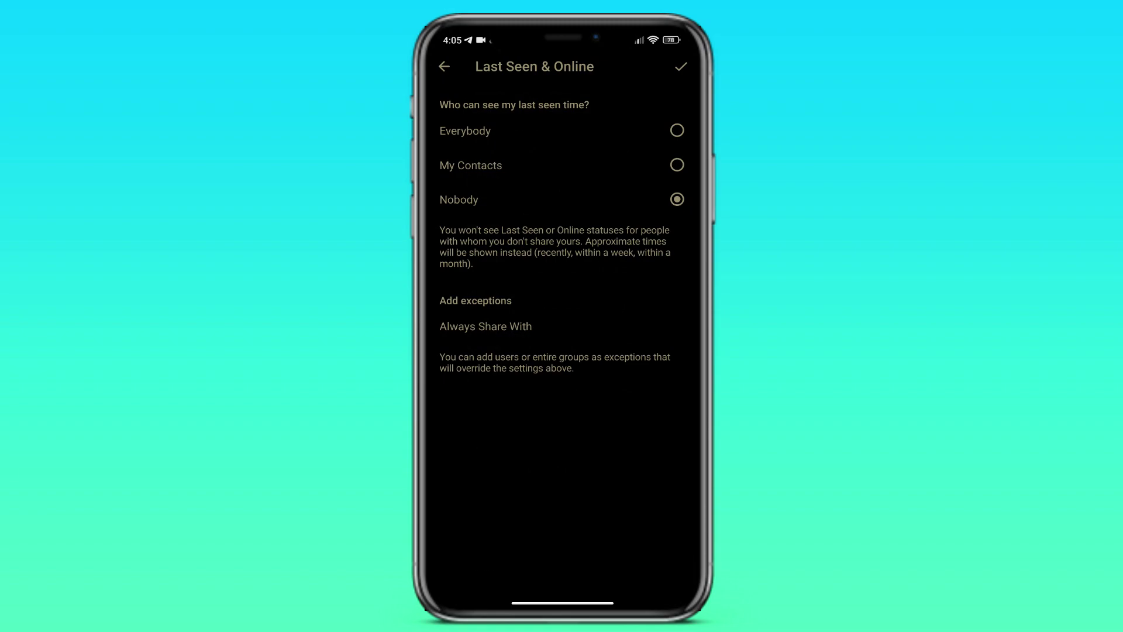
# Save the Last Seen setting and back out through Settings to the chat list.
pyautogui.click(680, 66)
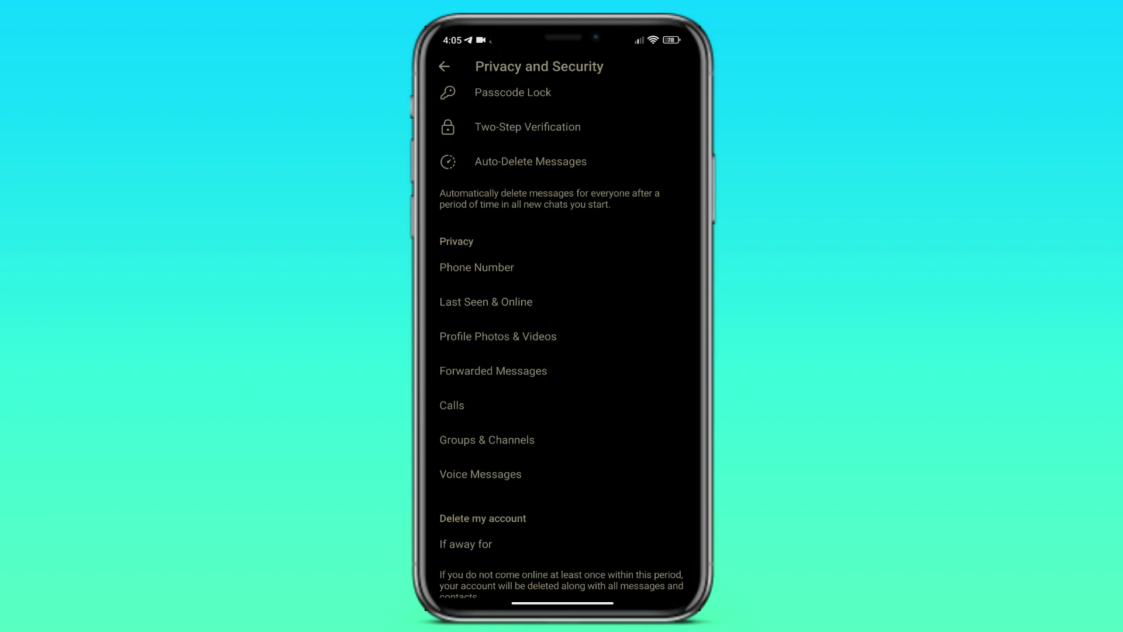
pyautogui.click(445, 66)
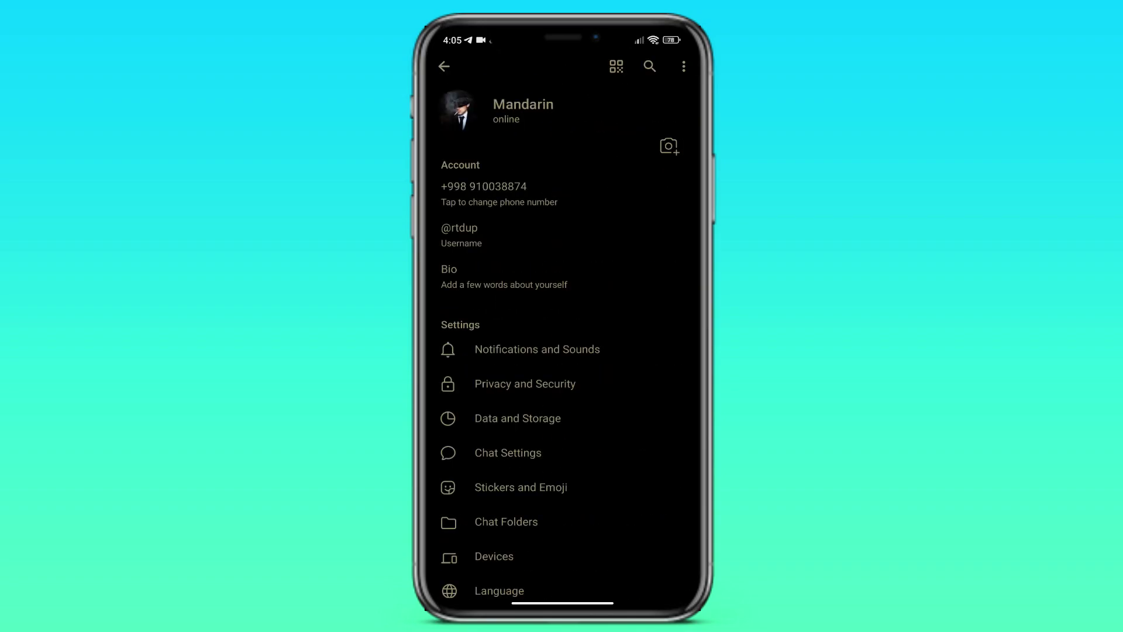
pyautogui.click(445, 66)
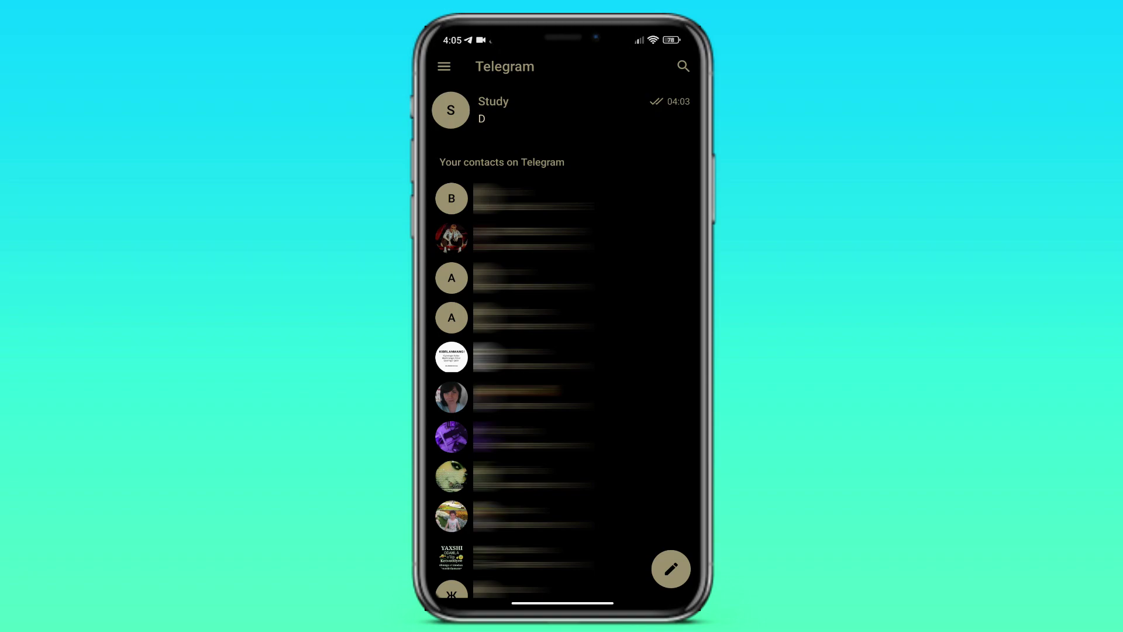
pyautogui.click(562, 199)
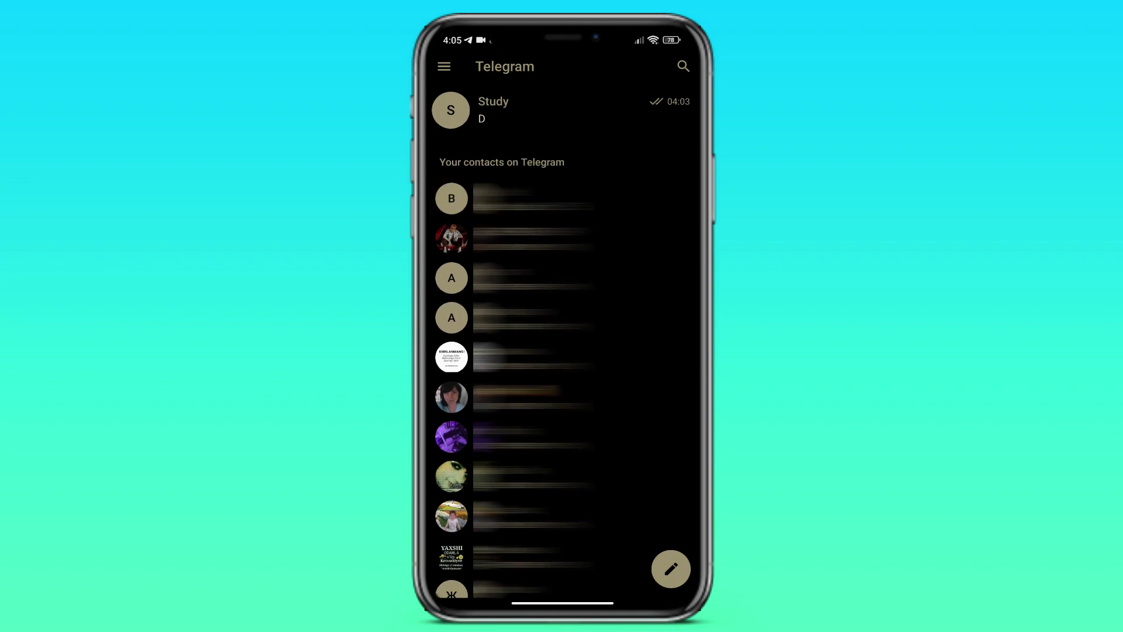